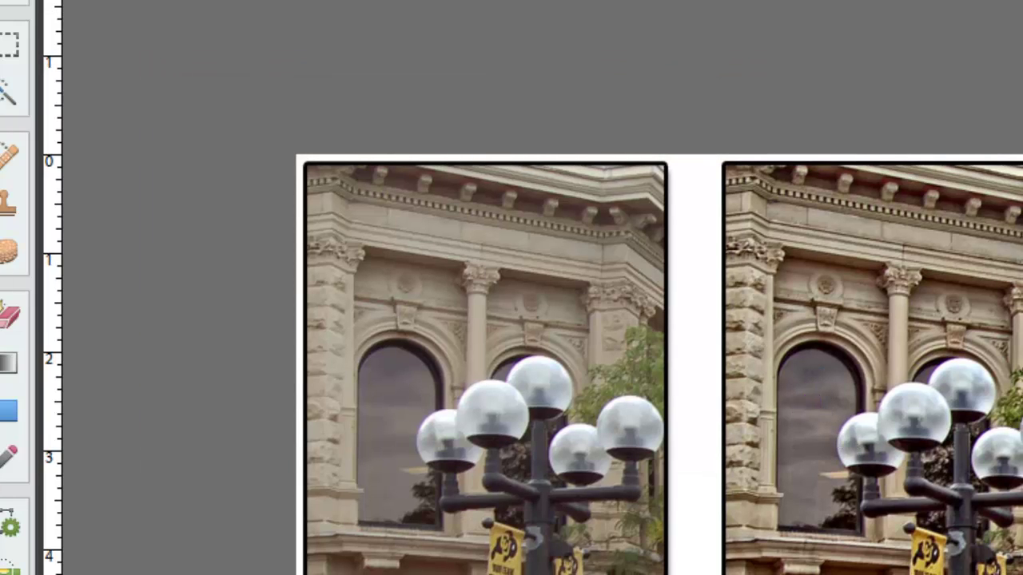
# Step: Zoom in on the lamppost in the before-and-after comparison, then close hdr-before-after02.jpg
pyautogui.press('z')
pyautogui.click(684, 342)
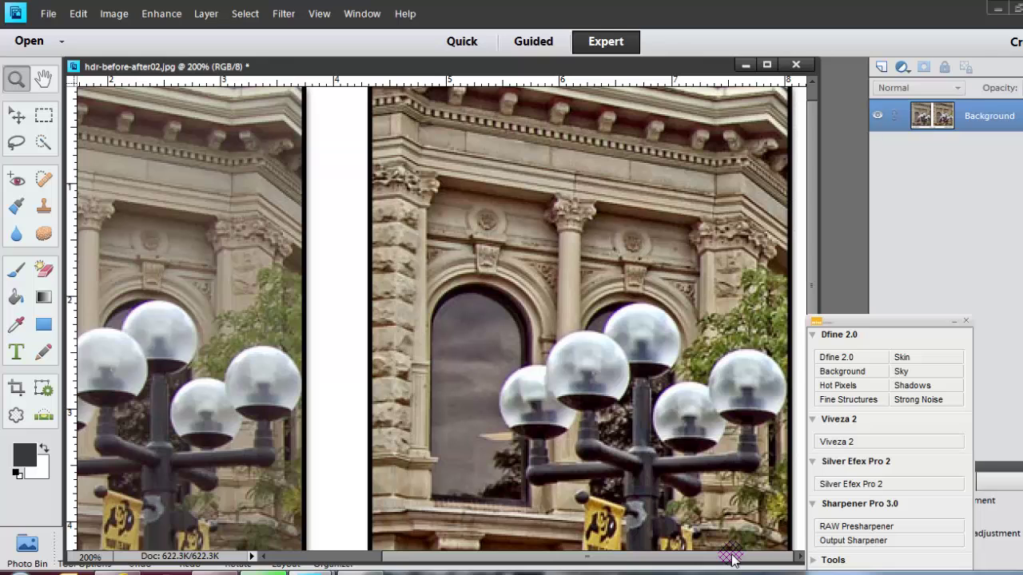
pyautogui.moveTo(730, 558); pyautogui.dragTo(534, 558)
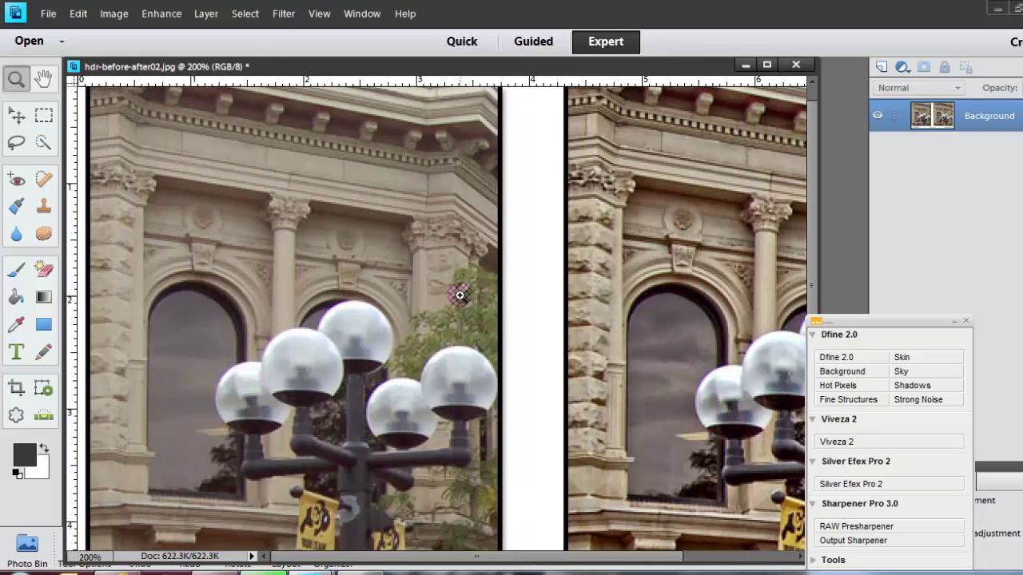
pyautogui.click(796, 66)
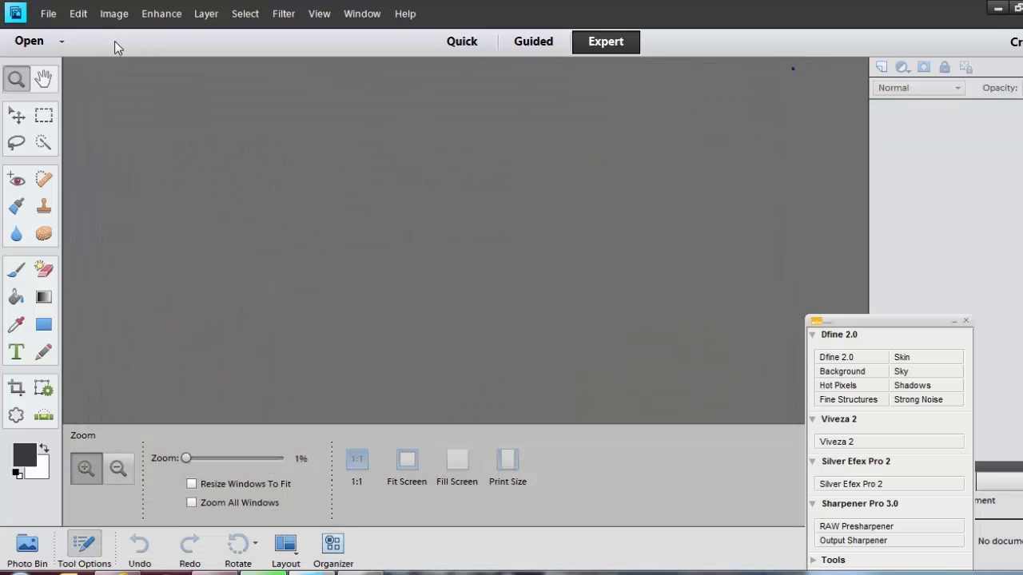
pyautogui.click(48, 13)
pyautogui.click(96, 44)
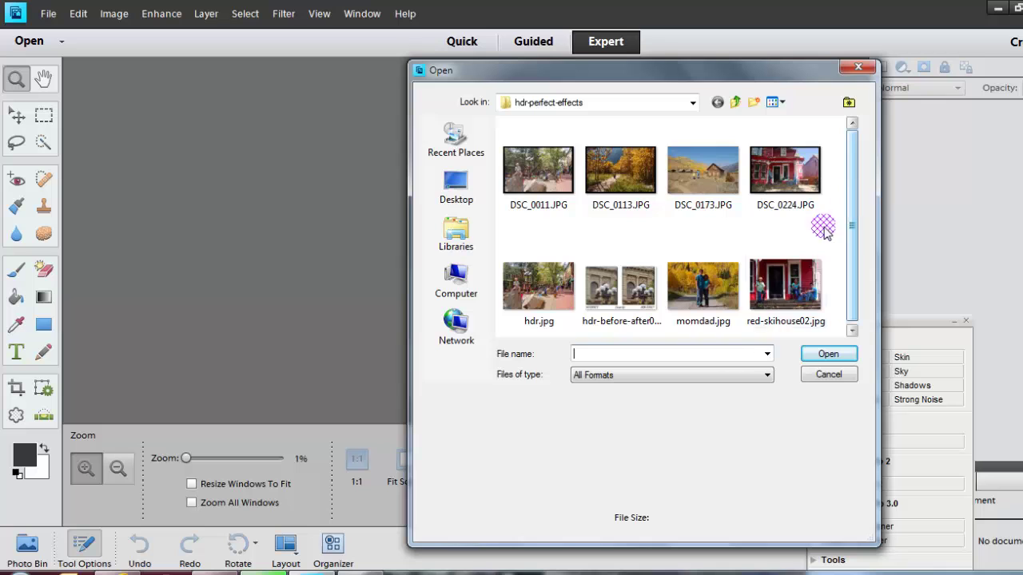
pyautogui.click(503, 276)
pyautogui.click(829, 354)
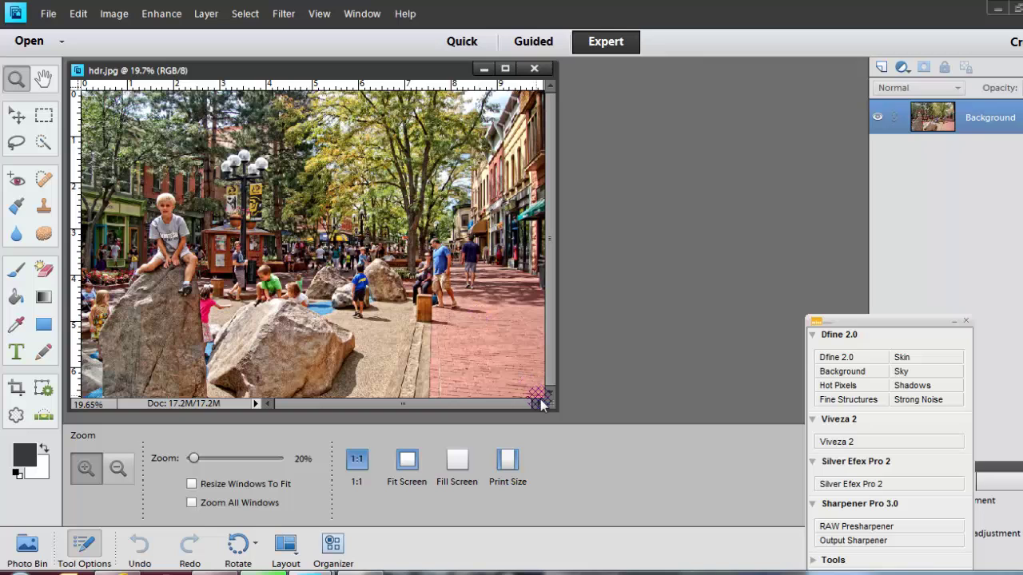
pyautogui.moveTo(554, 409); pyautogui.dragTo(715, 491)
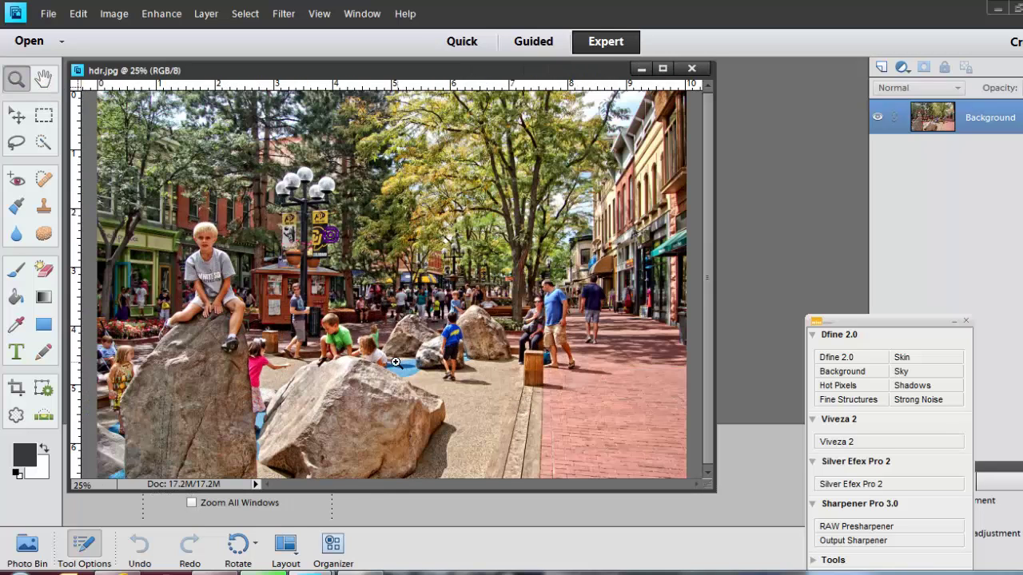
pyautogui.click(331, 233)
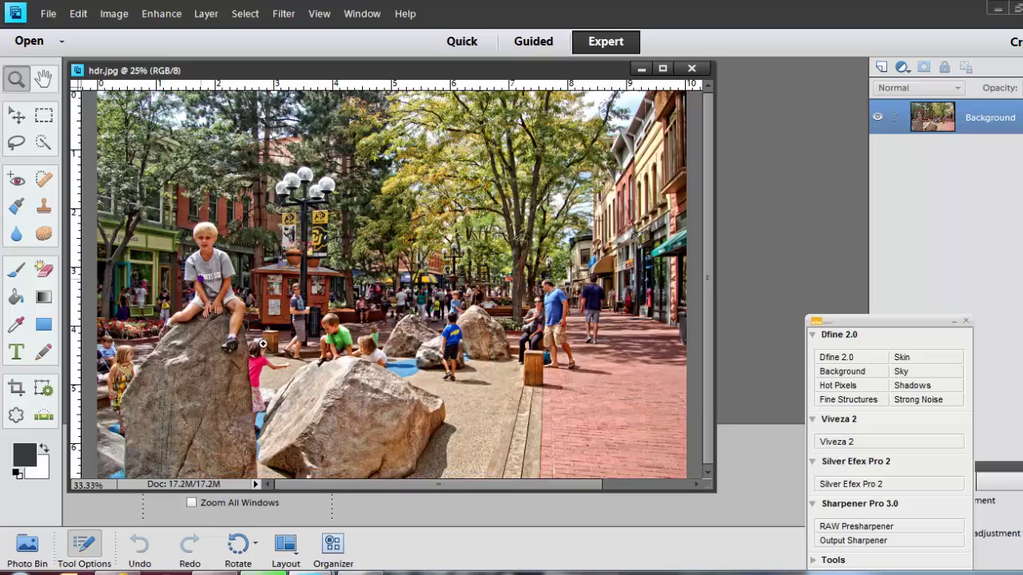
pyautogui.click(197, 313)
pyautogui.click(292, 313)
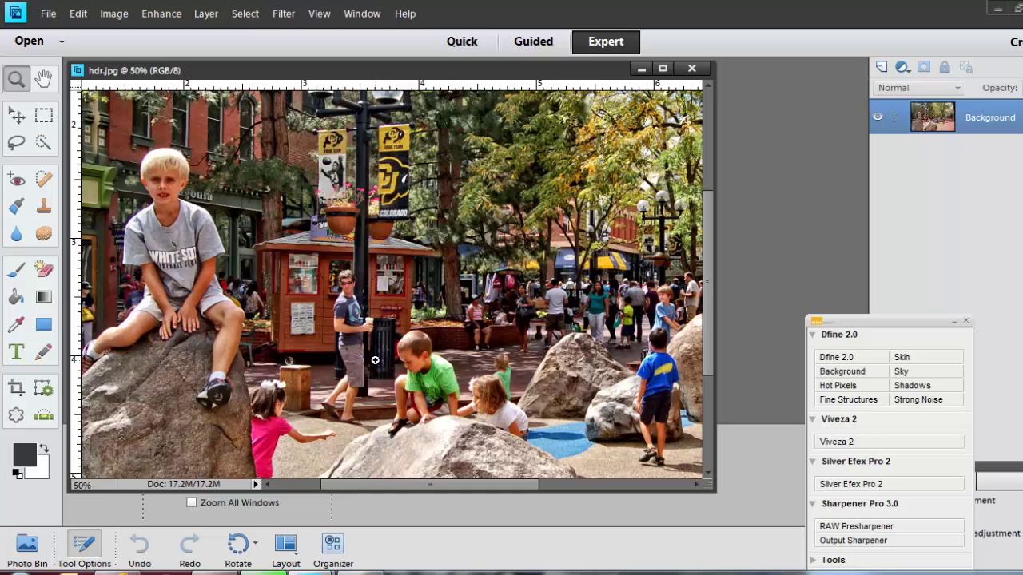
pyautogui.click(692, 70)
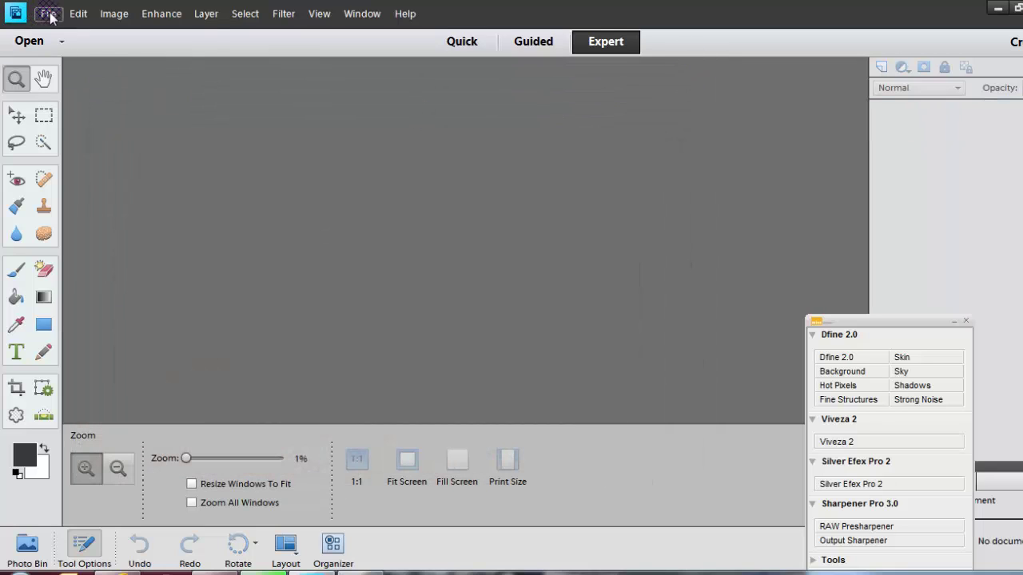
# Step: Open the street photo DSC_0011.JPG from the File menu
pyautogui.click(48, 14)
pyautogui.click(64, 43)
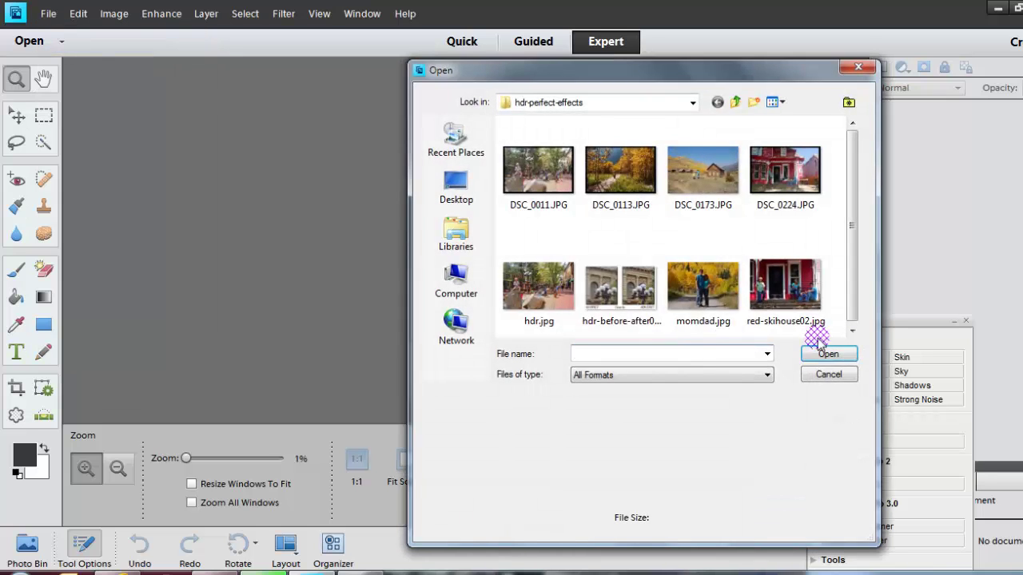
pyautogui.click(538, 171)
pyautogui.click(827, 353)
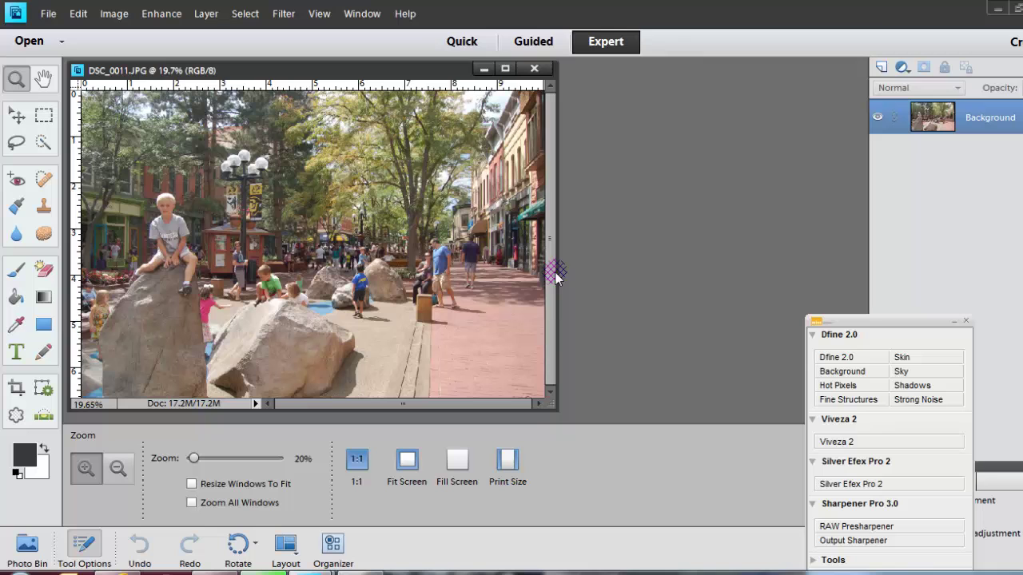
# Step: Enlarge the document window around the photo and zoom it to 25%
pyautogui.moveTo(544, 410); pyautogui.dragTo(698, 488)
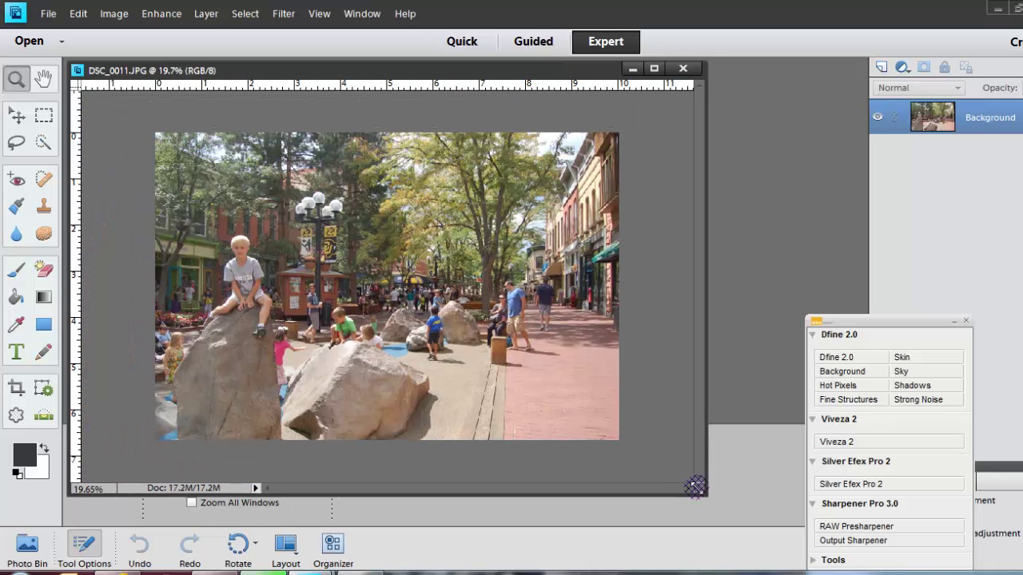
pyautogui.click(486, 320)
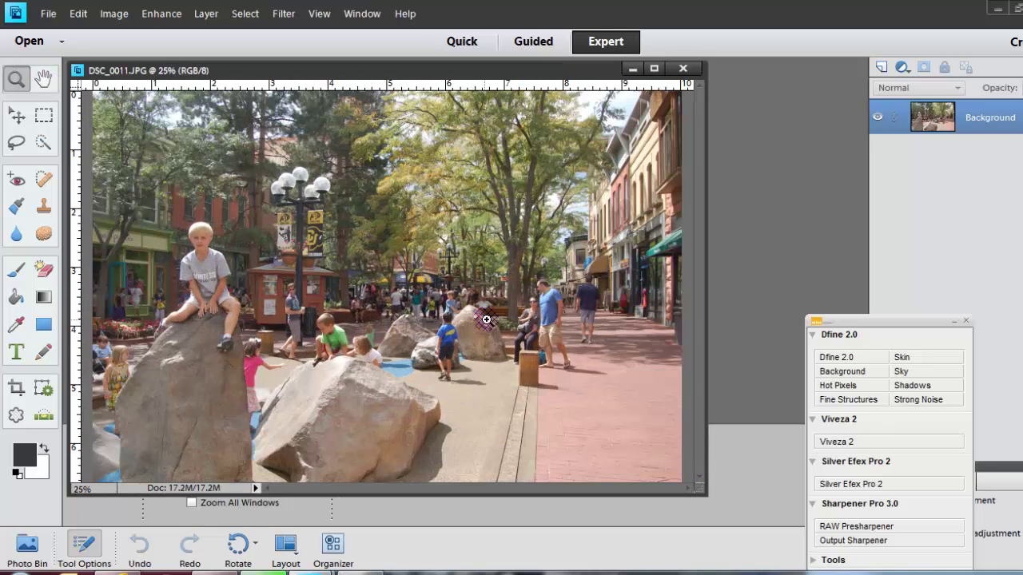
pyautogui.moveTo(697, 489); pyautogui.dragTo(788, 526)
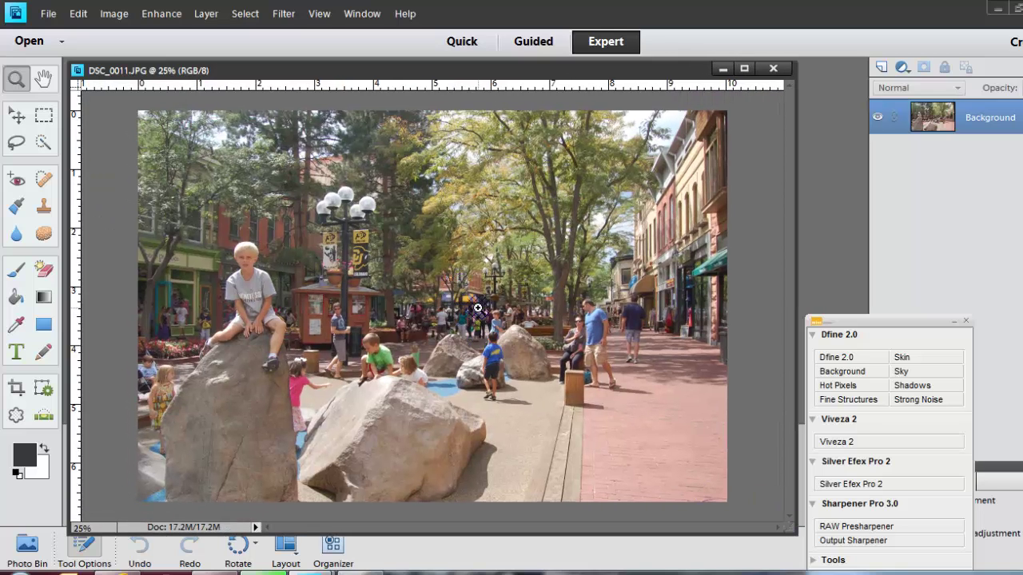
pyautogui.click(46, 16)
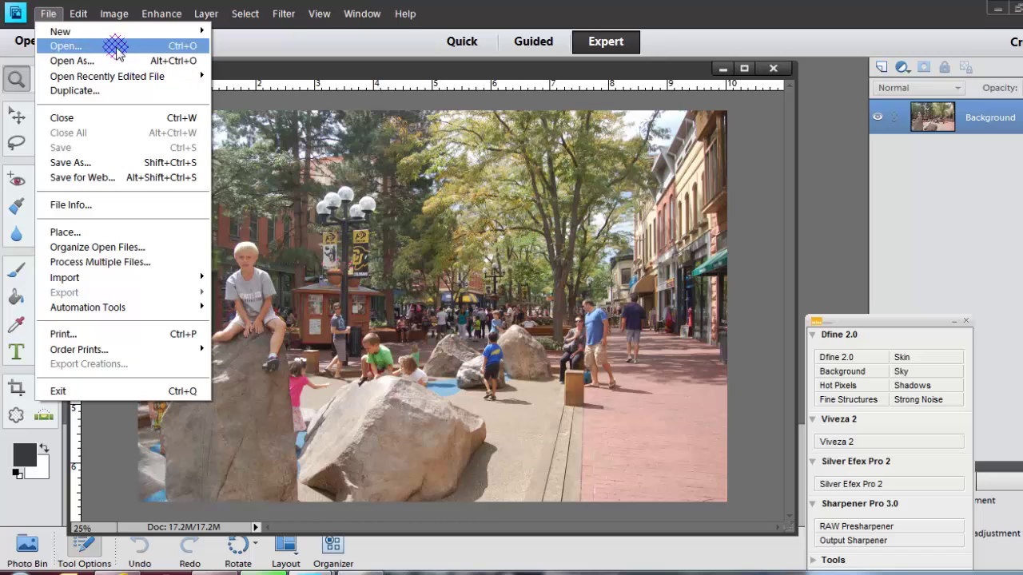
# Step: Launch Perfect Effects 4 from File > Automation Tools on the DSC_0011 photo
pyautogui.moveTo(96, 307)
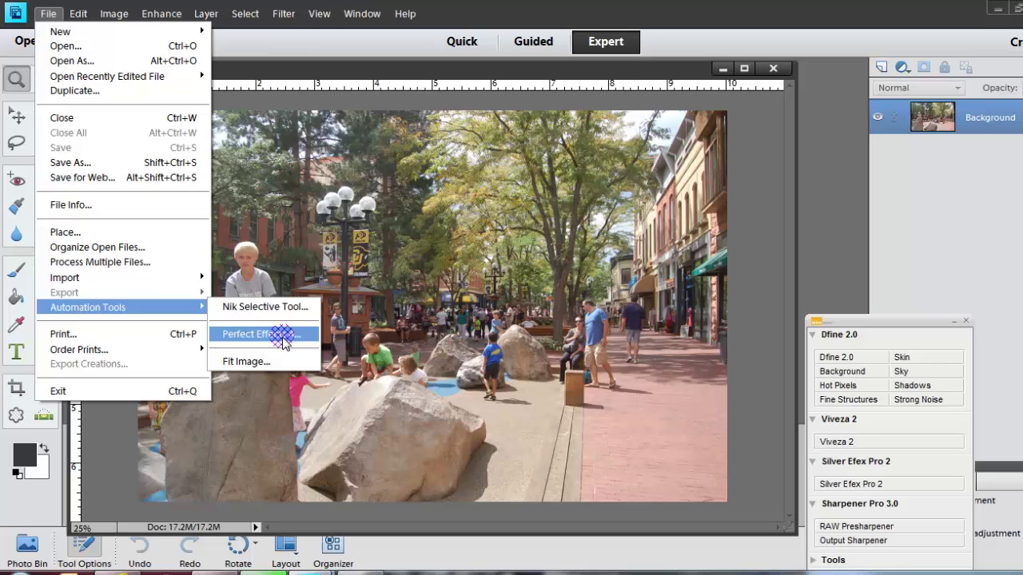
pyautogui.click(240, 336)
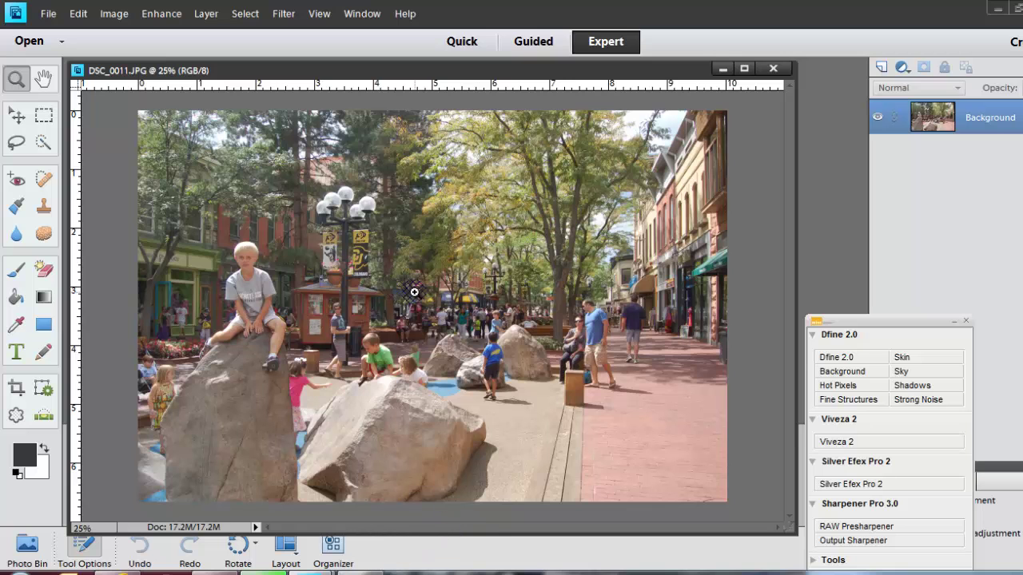
pyautogui.click(941, 375)
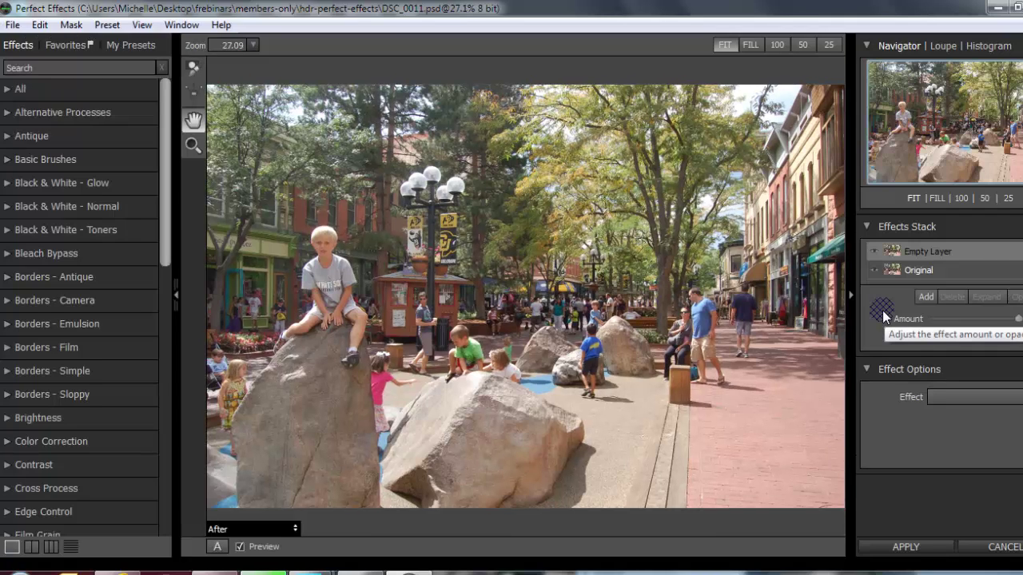
# Step: Expand the HDR category in the Effects browser and apply the HDR Look Surreal preset
pyautogui.moveTo(164, 126); pyautogui.dragTo(175, 272)
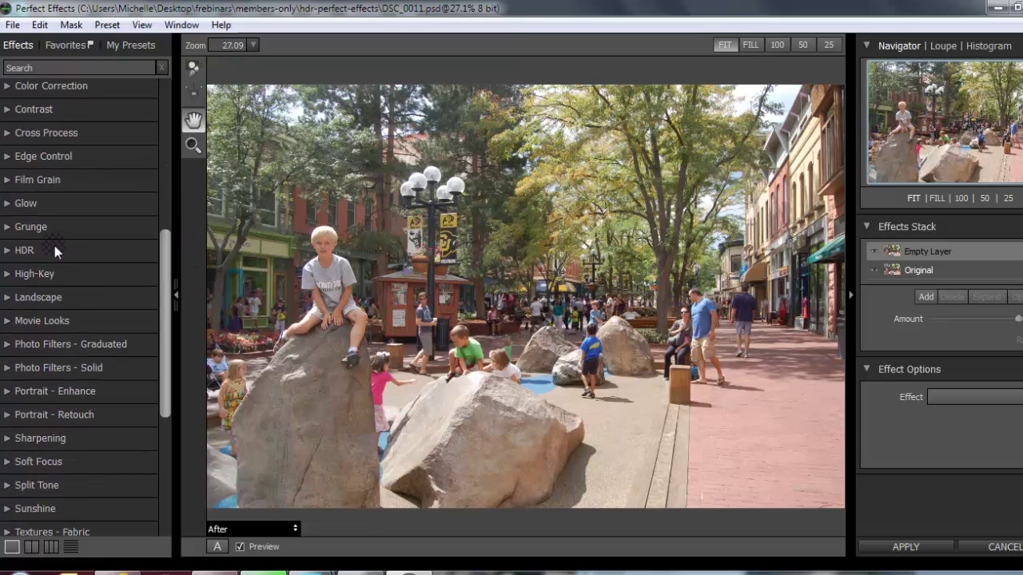
pyautogui.click(8, 252)
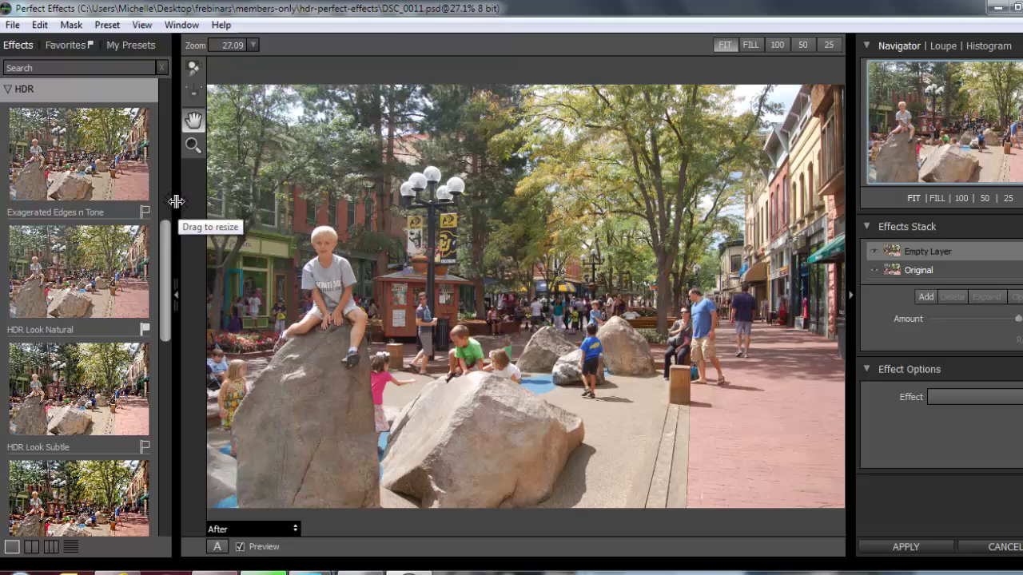
pyautogui.moveTo(164, 249); pyautogui.dragTo(167, 320)
pyautogui.click(102, 262)
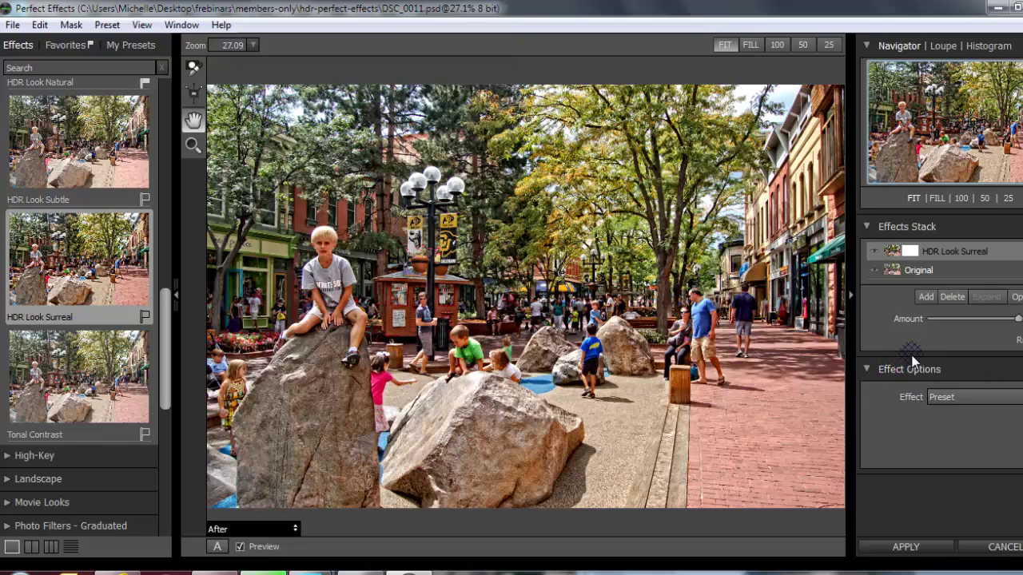
# Step: Add an Empty Layer to the effects stack above HDR Look Surreal
pyautogui.click(1015, 397)
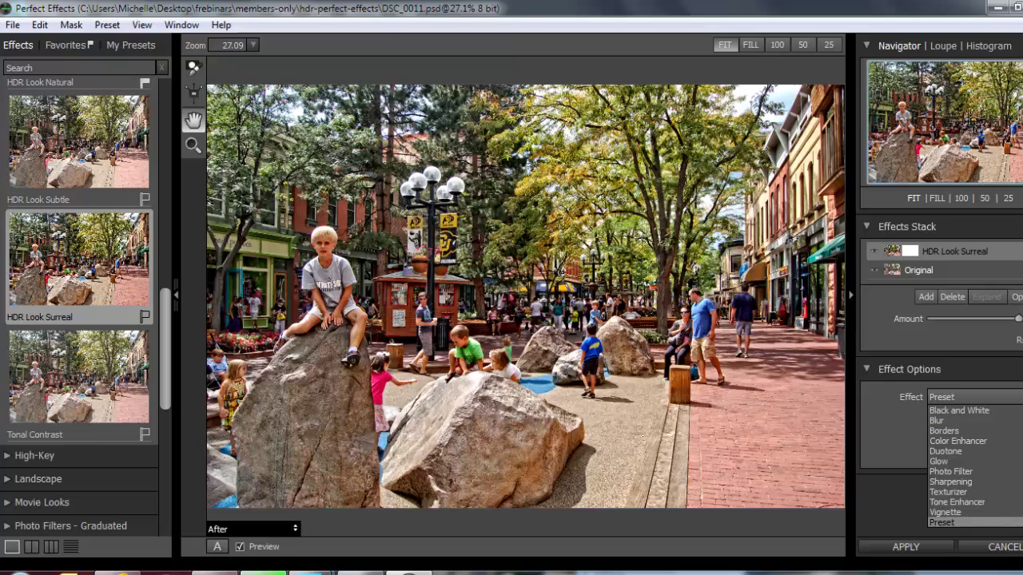
pyautogui.click(982, 432)
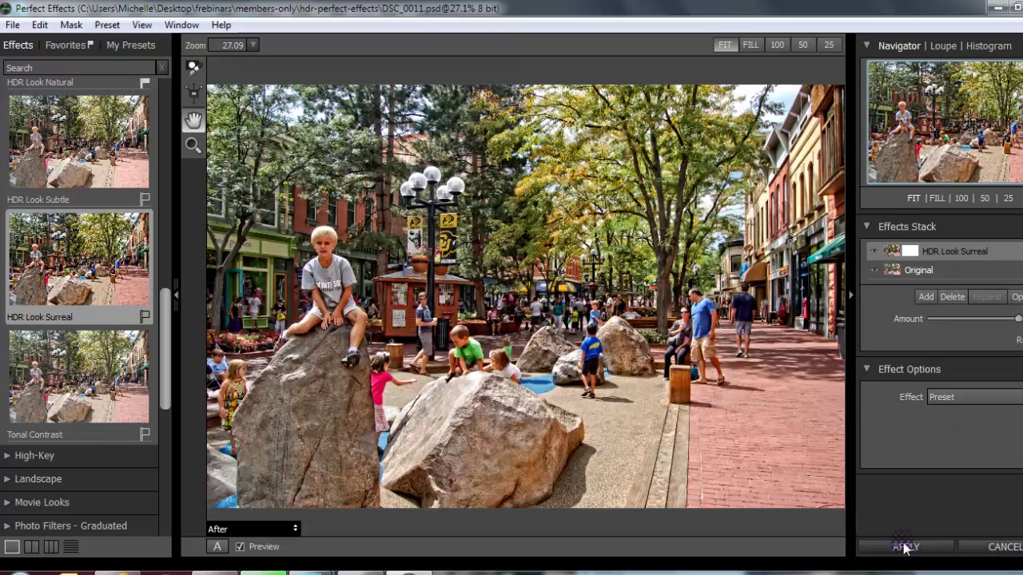
pyautogui.click(924, 297)
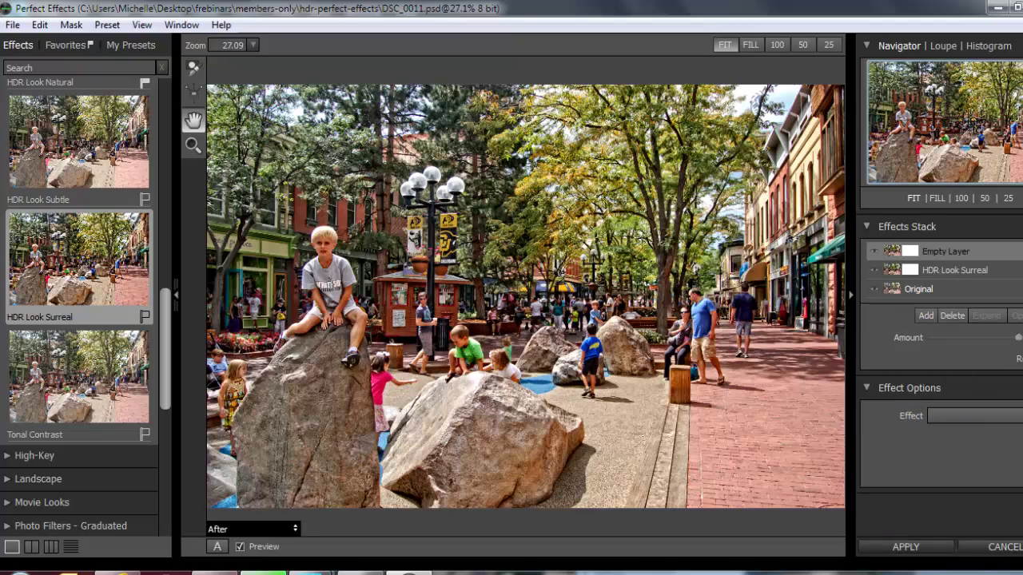
# Step: Set the new layer's effect to Borders with an Antique Deckled border, then apply to Photoshop Elements
pyautogui.click(1017, 415)
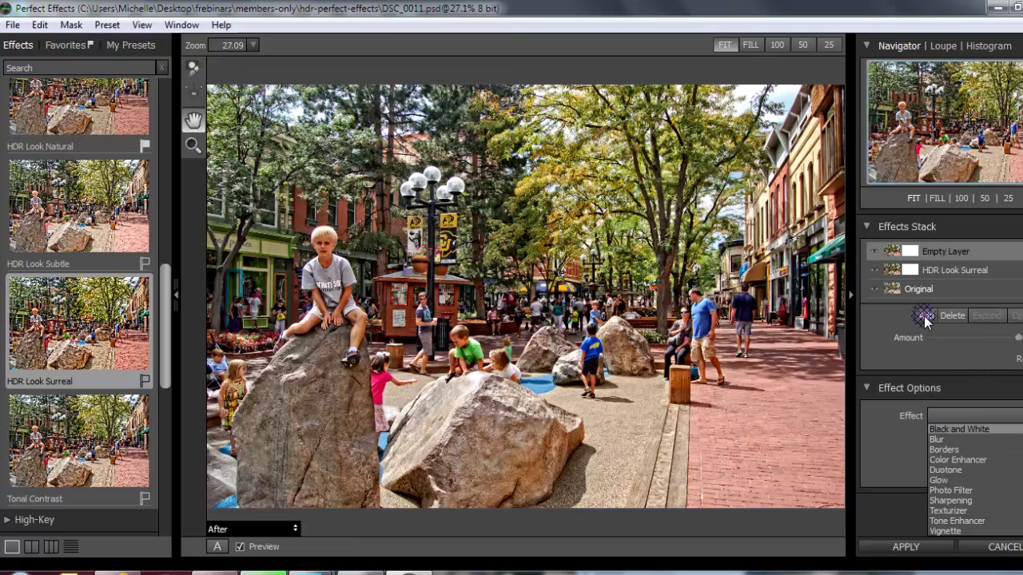
pyautogui.click(950, 450)
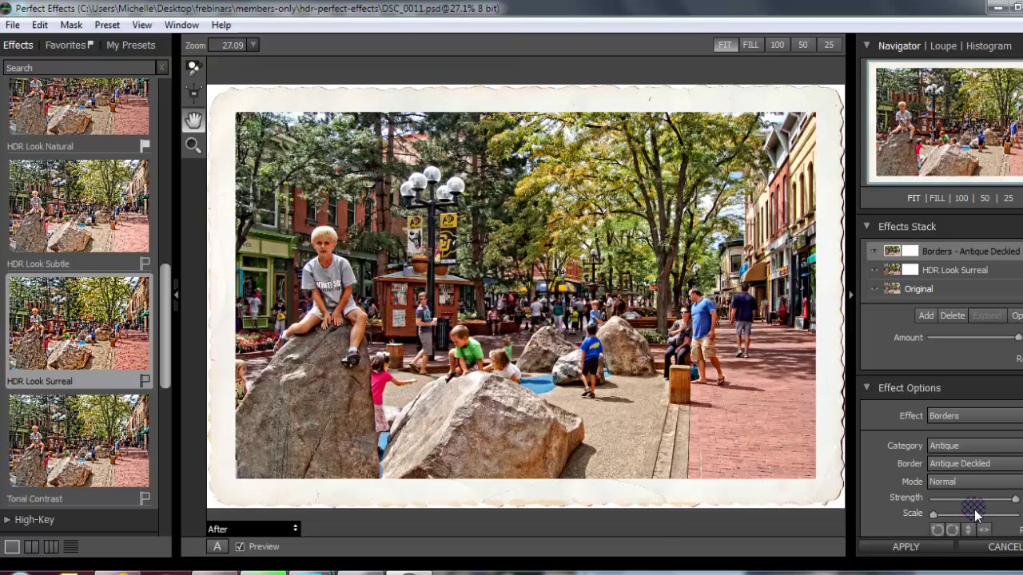
pyautogui.press('Tab')
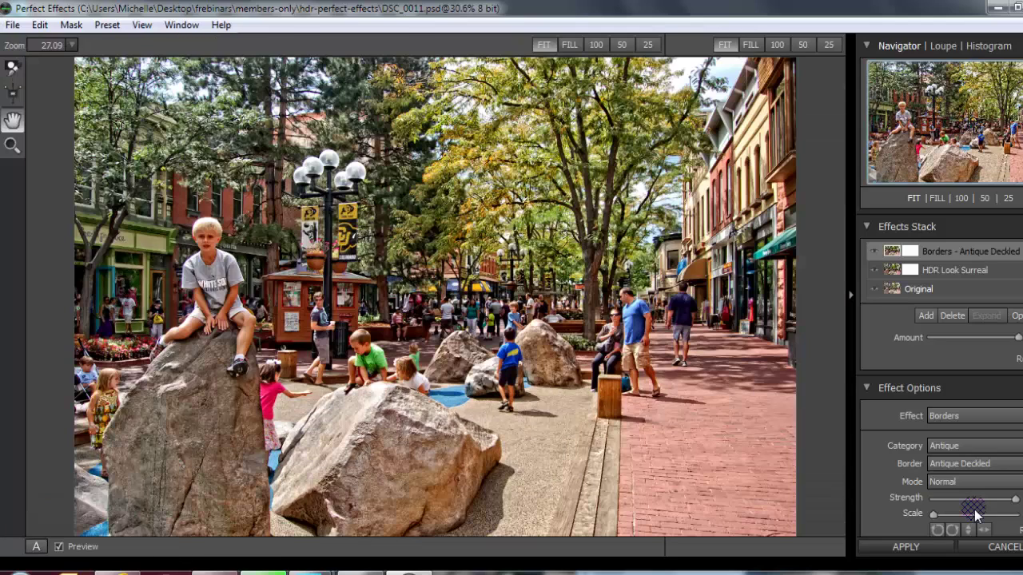
pyautogui.click(903, 550)
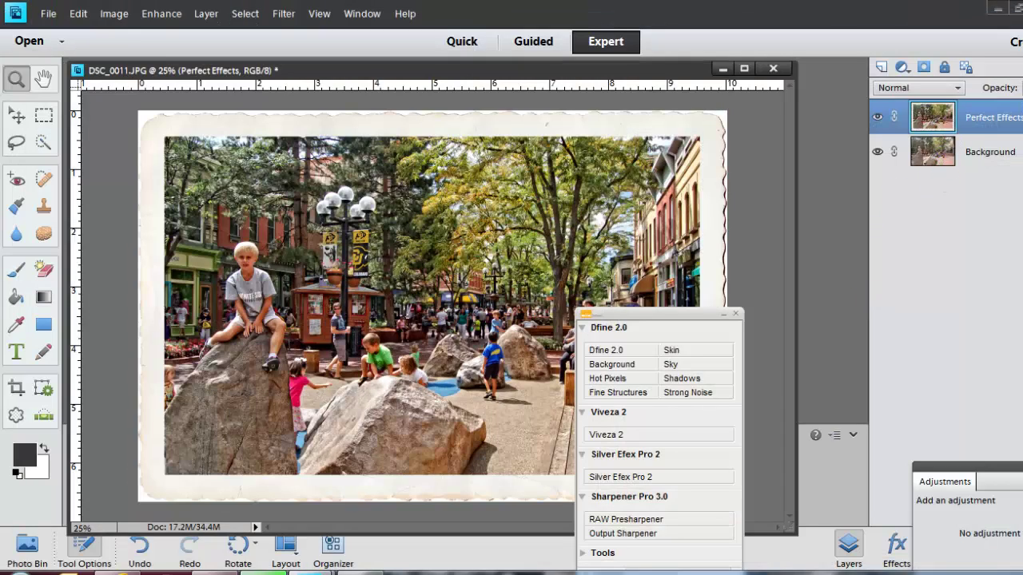
# Step: Lower the Perfect Effects layer opacity, move the plugin palette aside, and zoom in
pyautogui.click(1019, 88)
pyautogui.moveTo(1021, 104); pyautogui.dragTo(1008, 104)
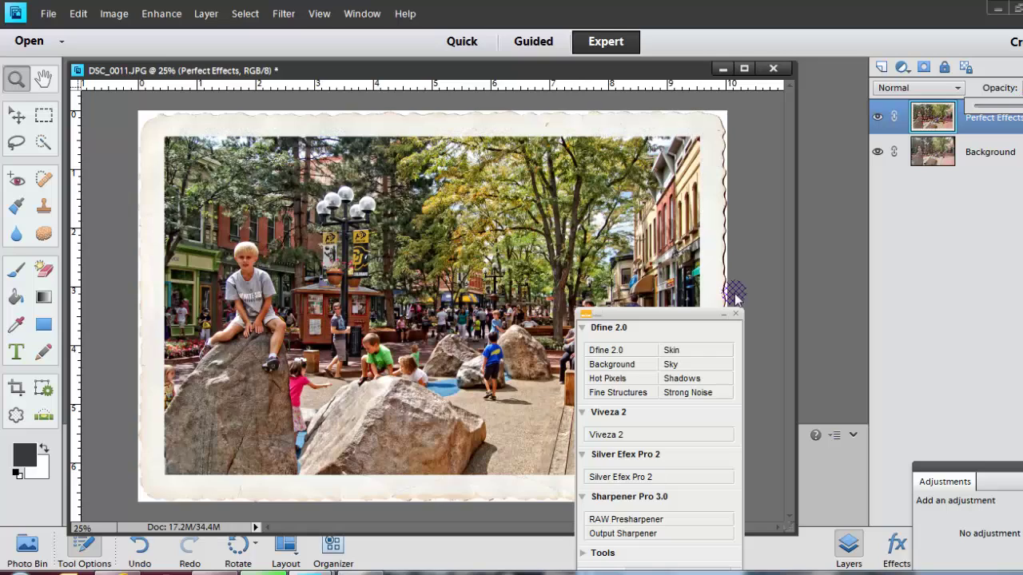
pyautogui.moveTo(646, 316); pyautogui.dragTo(857, 273)
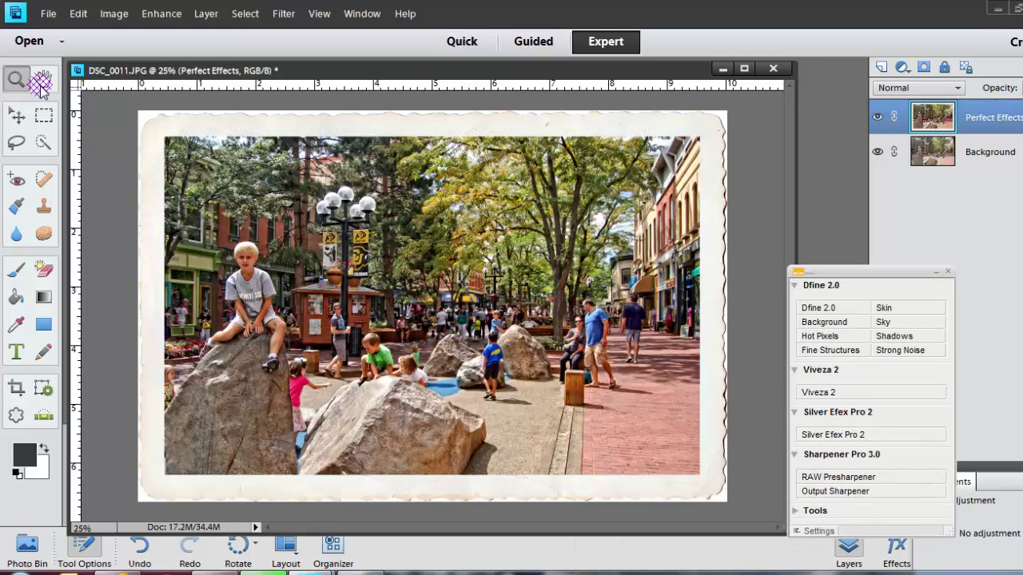
pyautogui.click(437, 307)
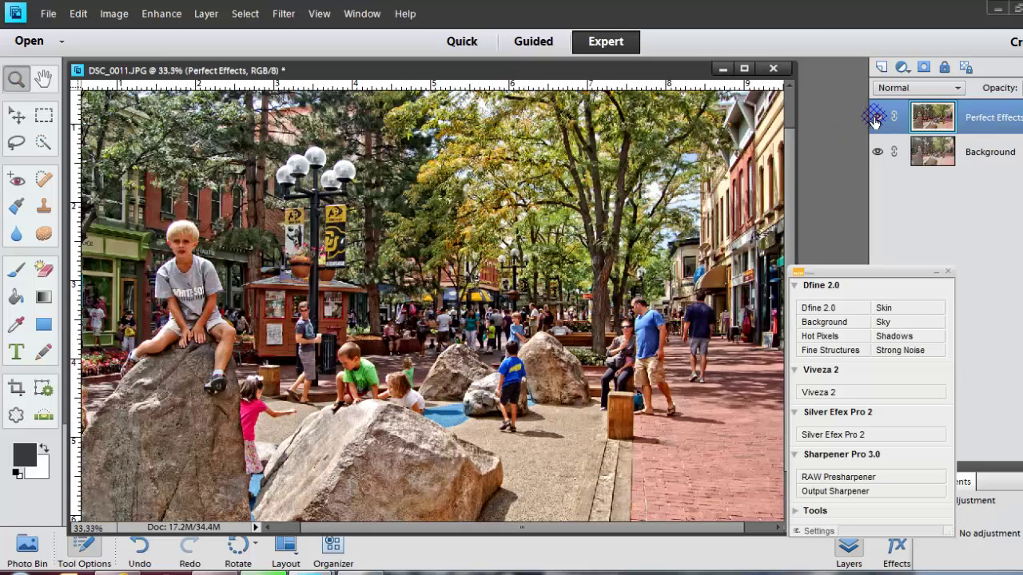
# Step: Toggle the Perfect Effects layer off and on to compare, zooming closer on the kiosk
pyautogui.click(877, 118)
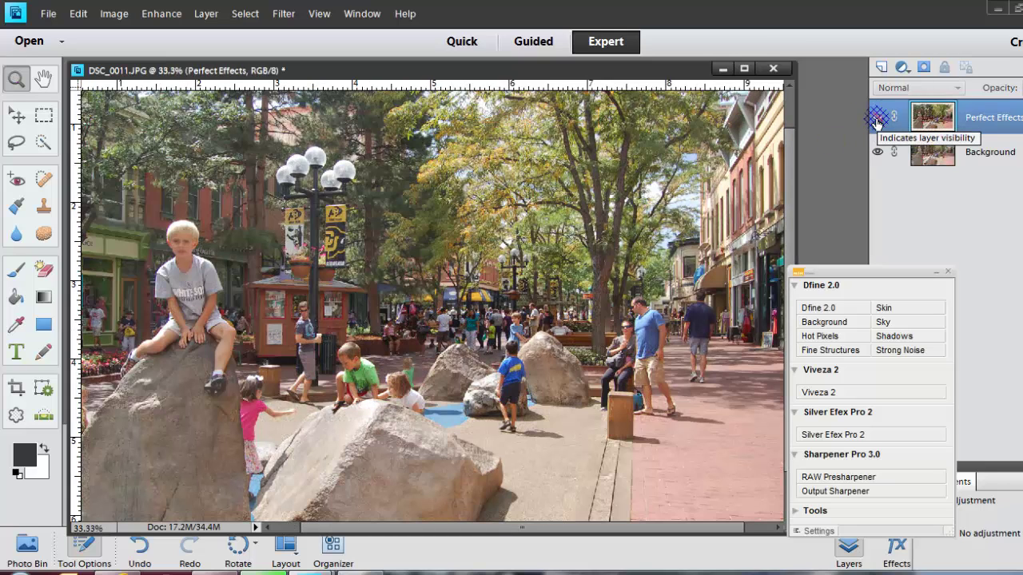
pyautogui.click(877, 118)
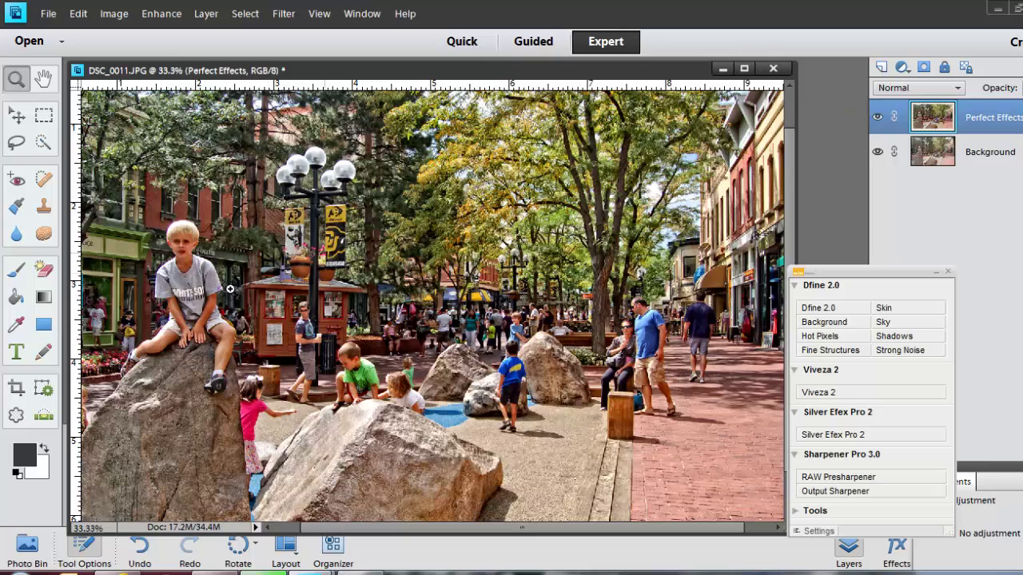
pyautogui.click(356, 293)
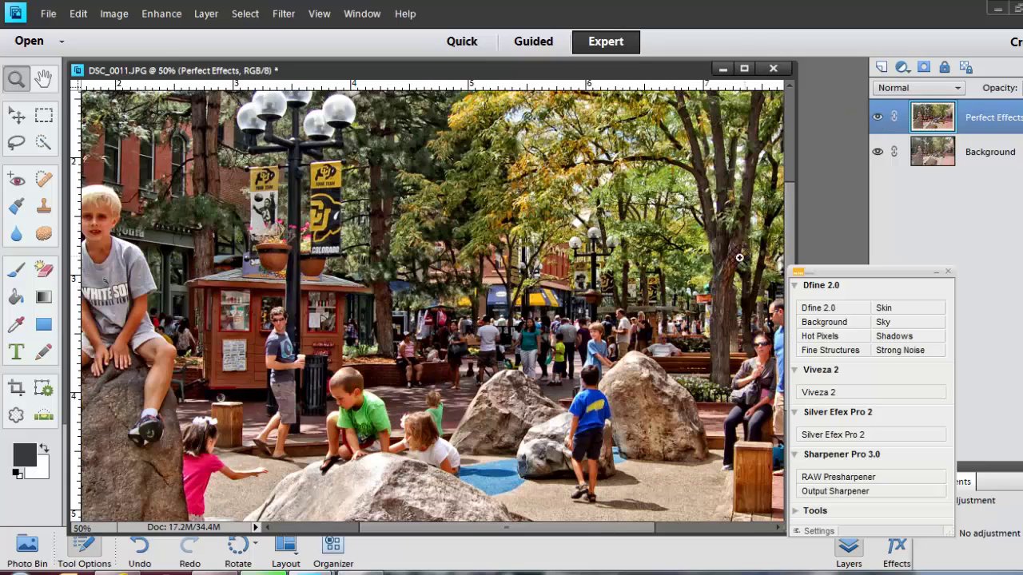
pyautogui.click(550, 440)
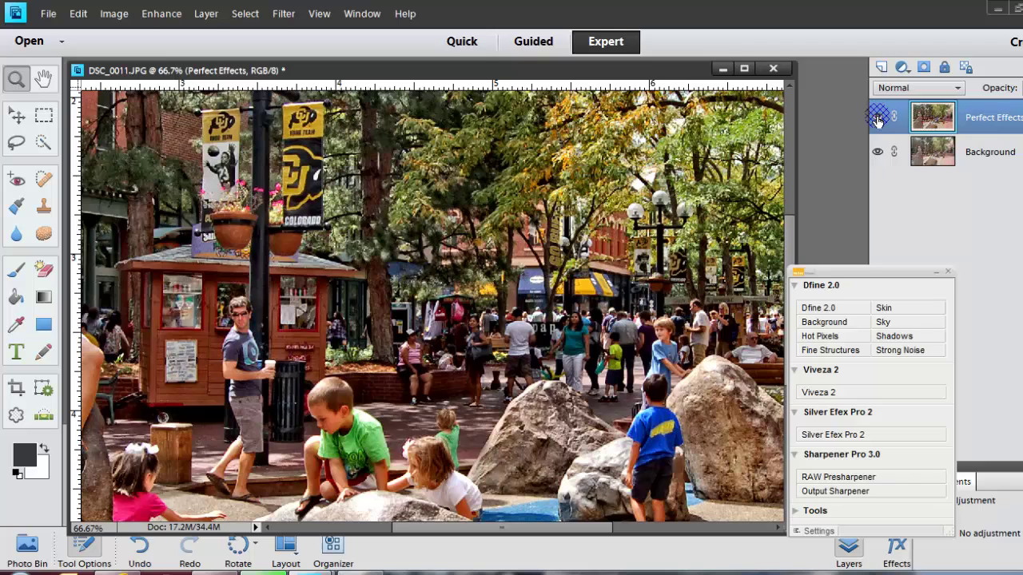
pyautogui.click(877, 119)
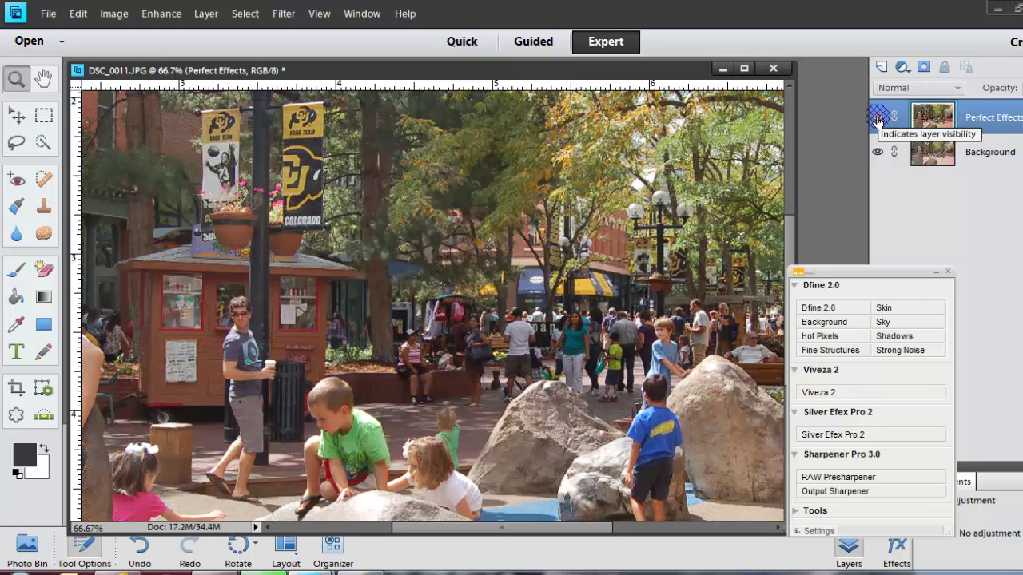
pyautogui.click(878, 119)
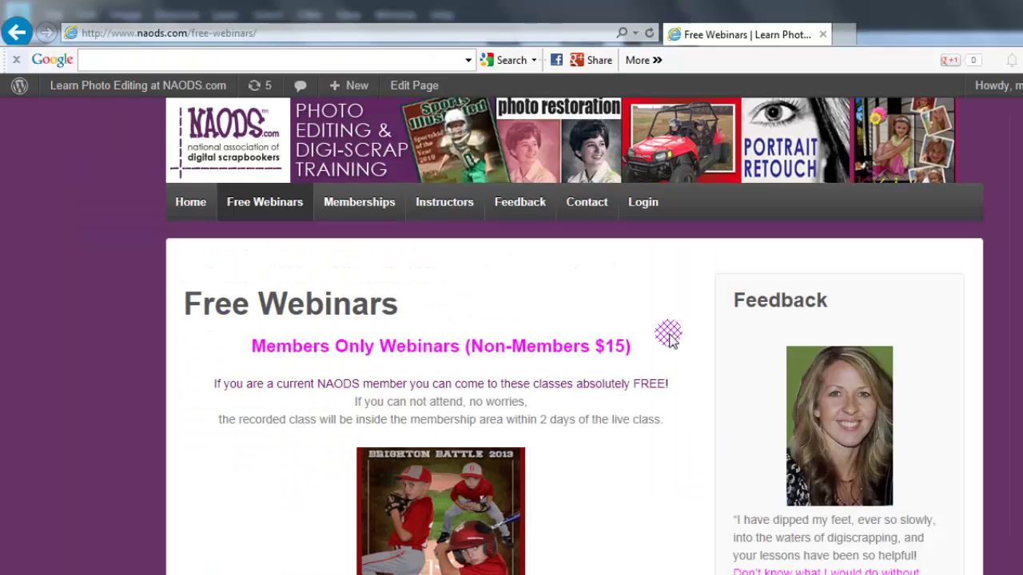
# Step: Log in to the NAODS members area with the account e-mail and password
pyautogui.click(642, 204)
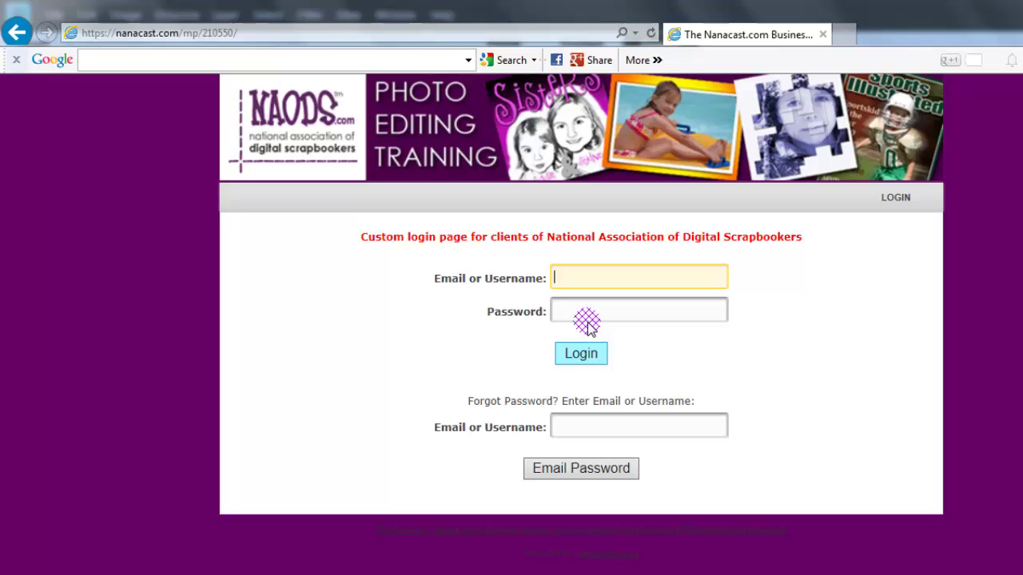
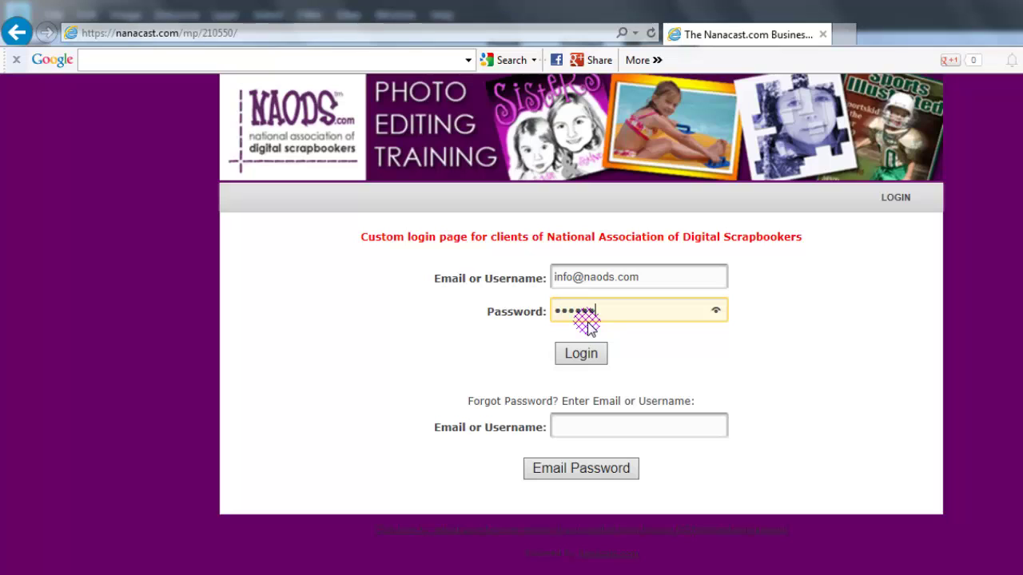
pyautogui.click(581, 356)
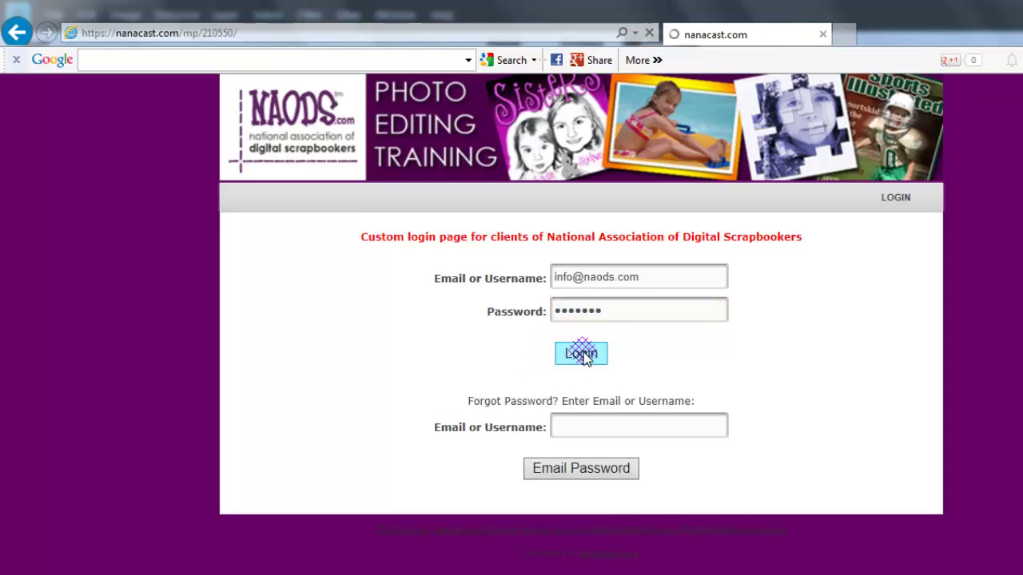
# Step: Open the Gold Membership videos page and scroll down through the training-video thumbnails
pyautogui.click(323, 276)
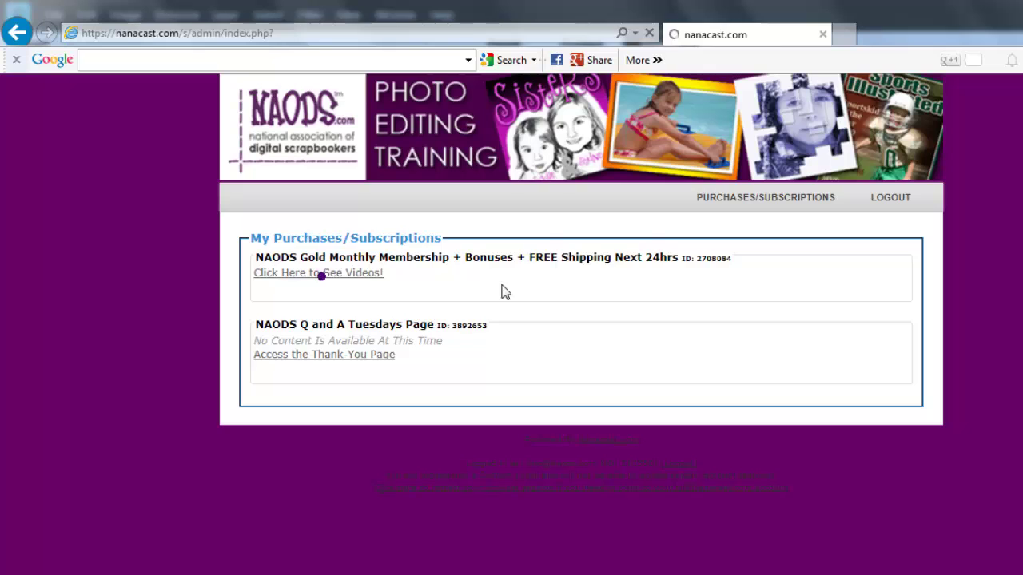
pyautogui.click(425, 240)
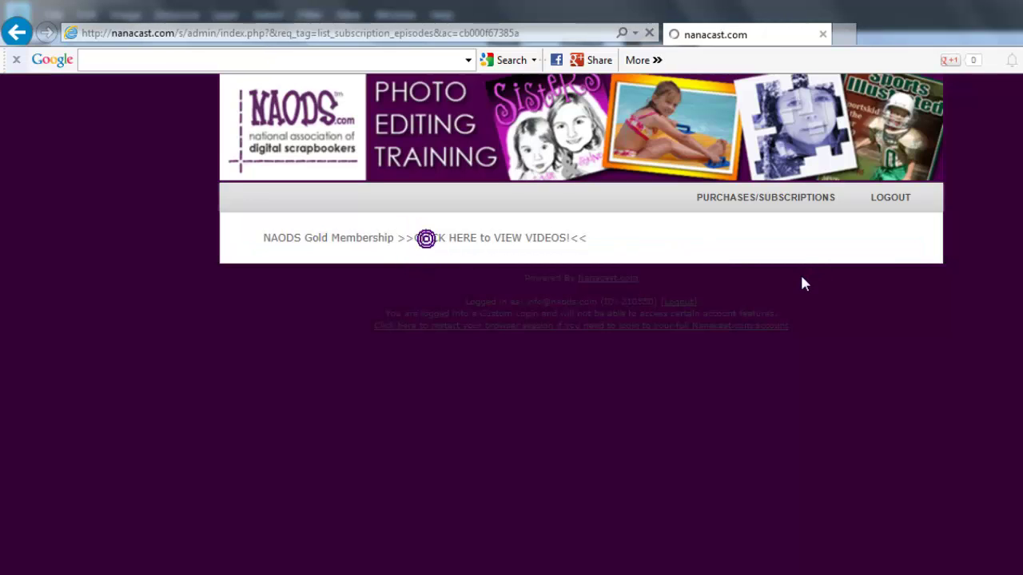
pyautogui.scroll(-9, 927, 295)
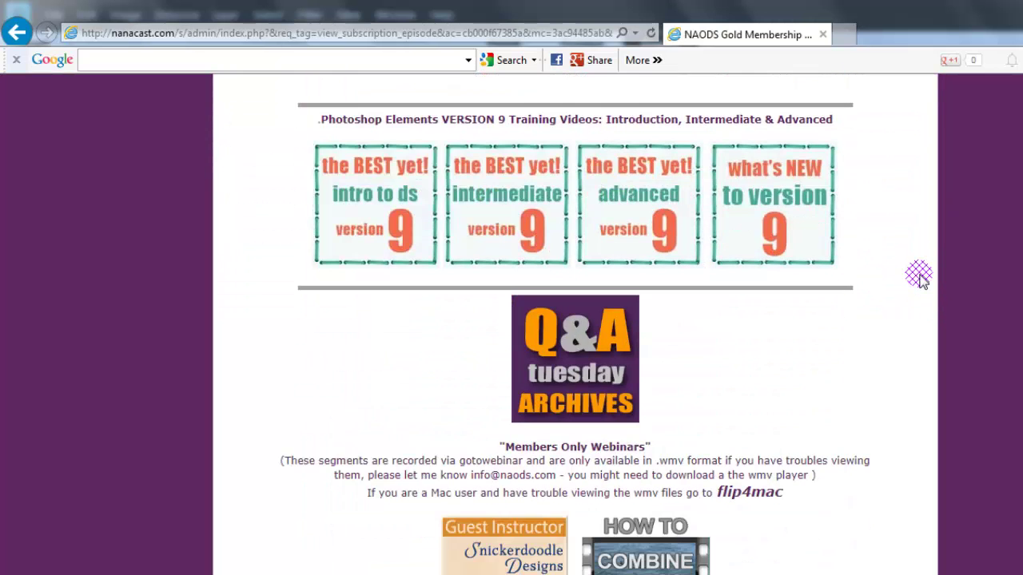
pyautogui.scroll(-9, 919, 276)
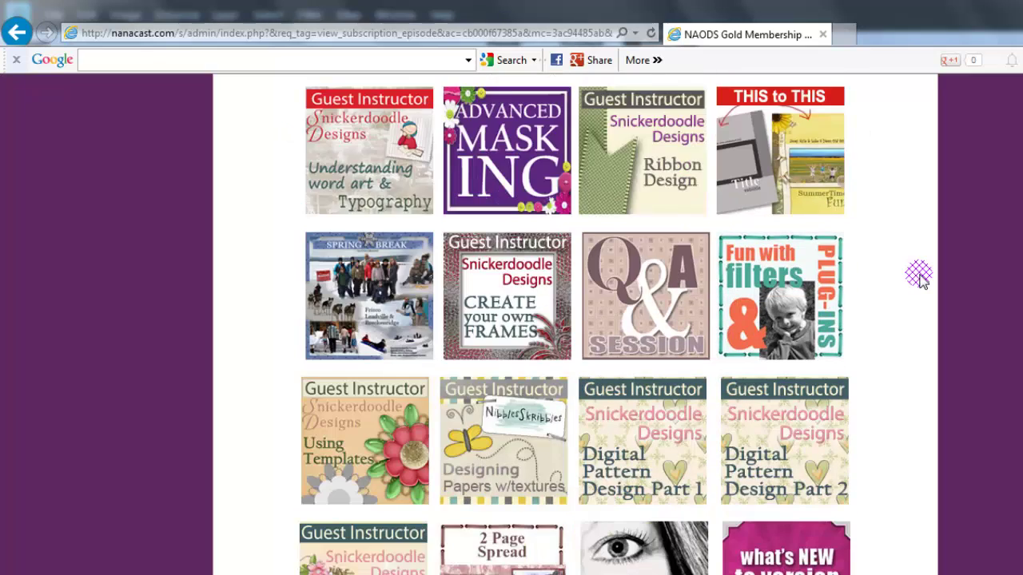
pyautogui.scroll(-3, 918, 275)
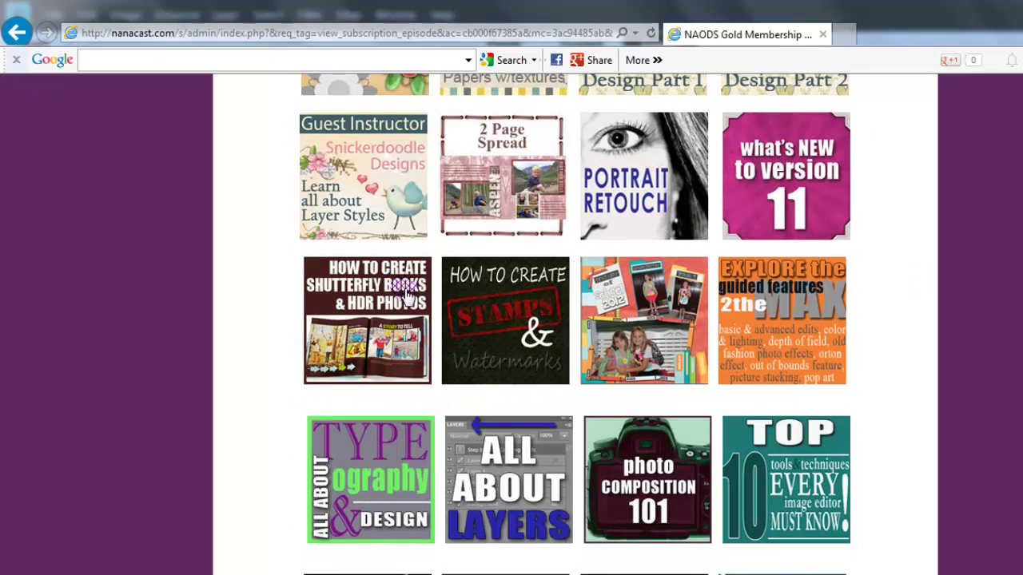